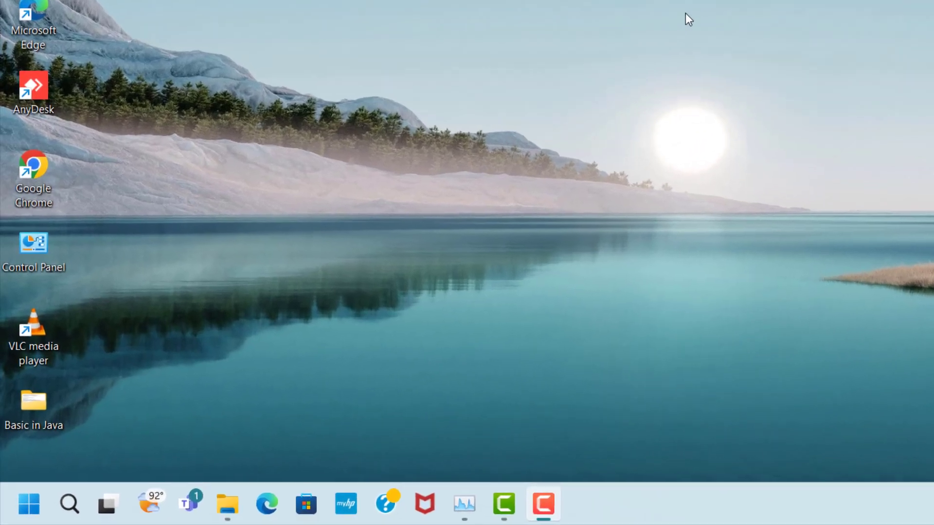
Step: Open the roaming application data folder by running %appdata%
key(super+r)
text(%a)
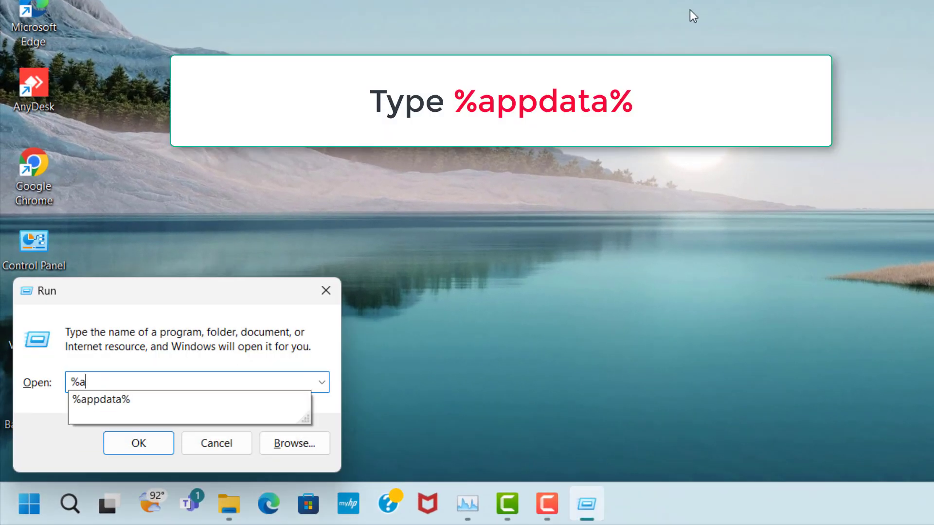
text(ppdata%)
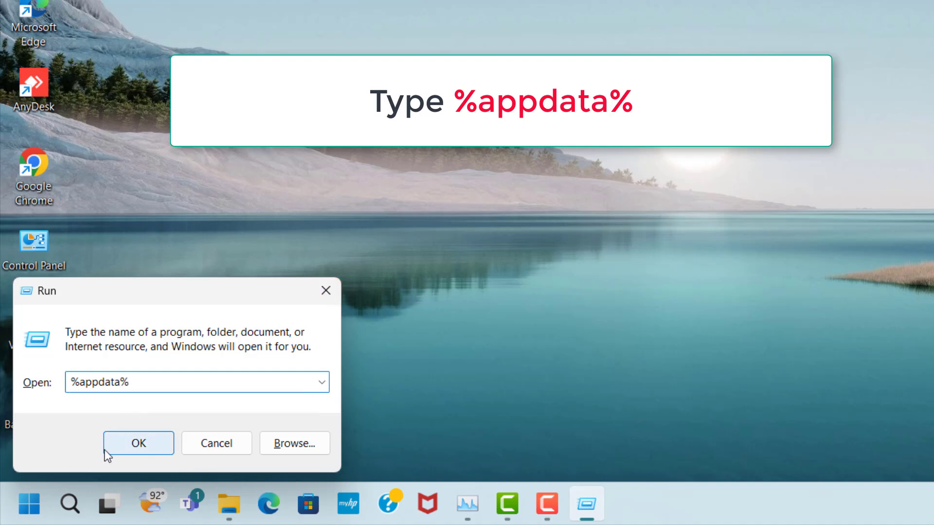
click(153, 442)
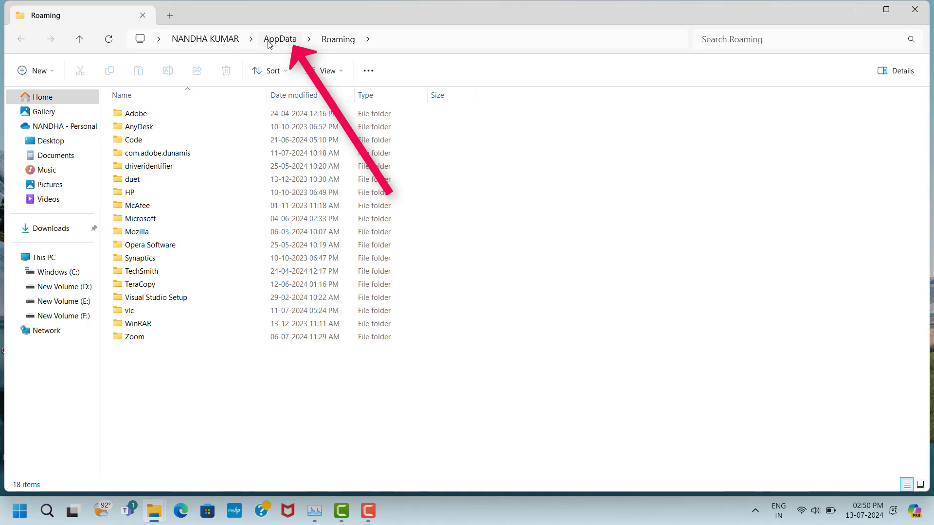
Step: Go up to the AppData folder and open the Temp folder inside Local
click(287, 41)
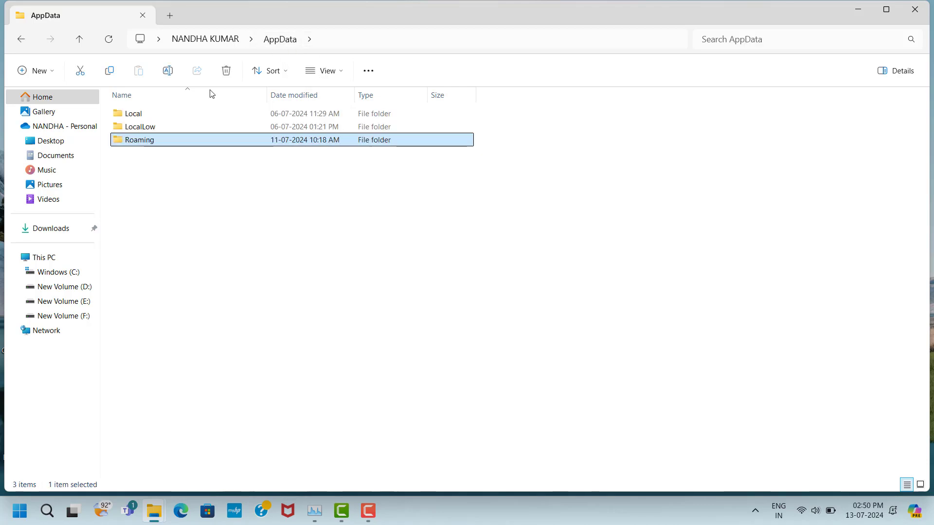
click(153, 119)
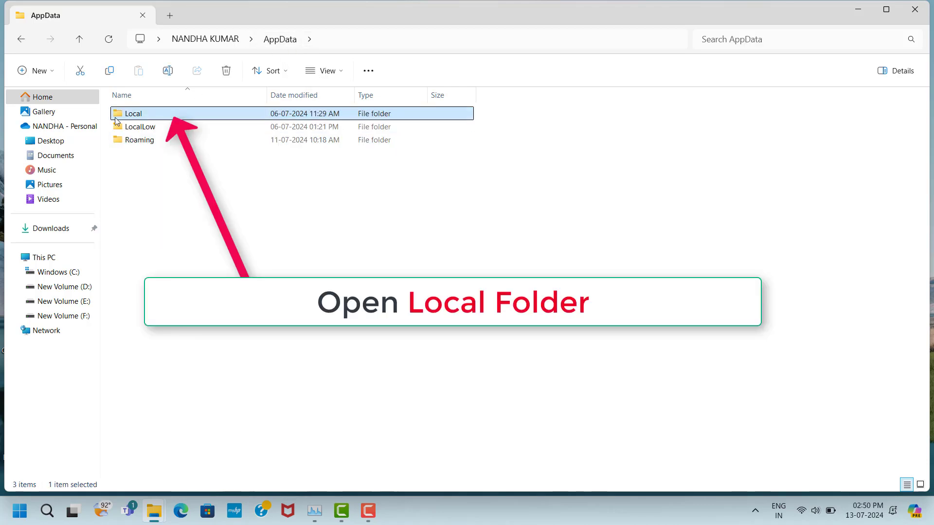
double_click(158, 119)
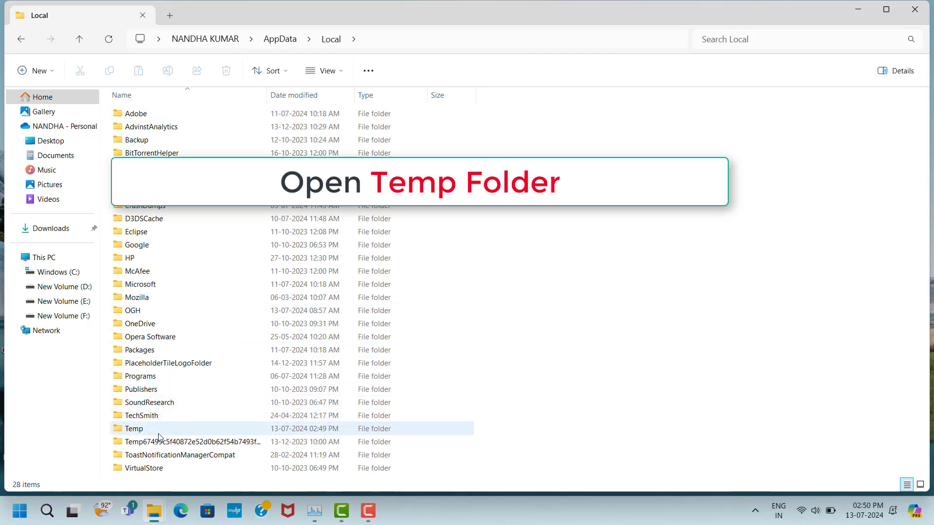
click(141, 430)
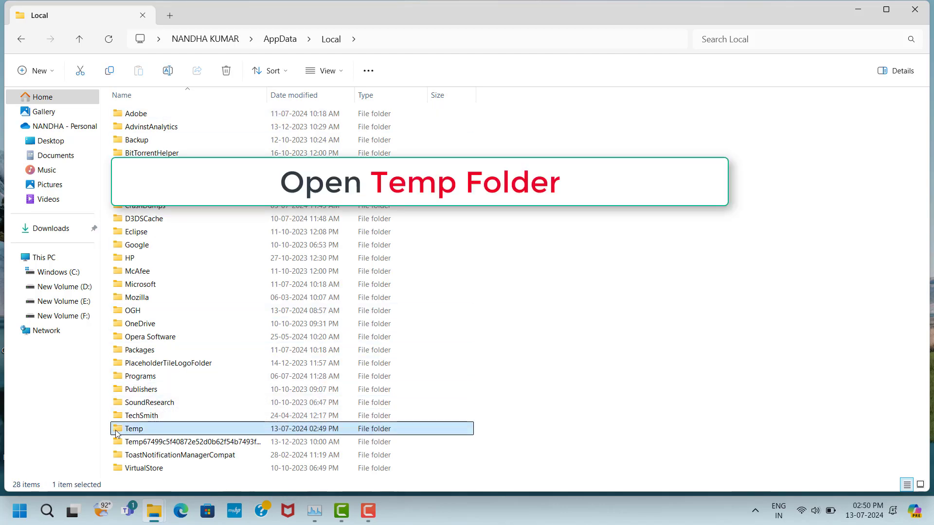
double_click(164, 431)
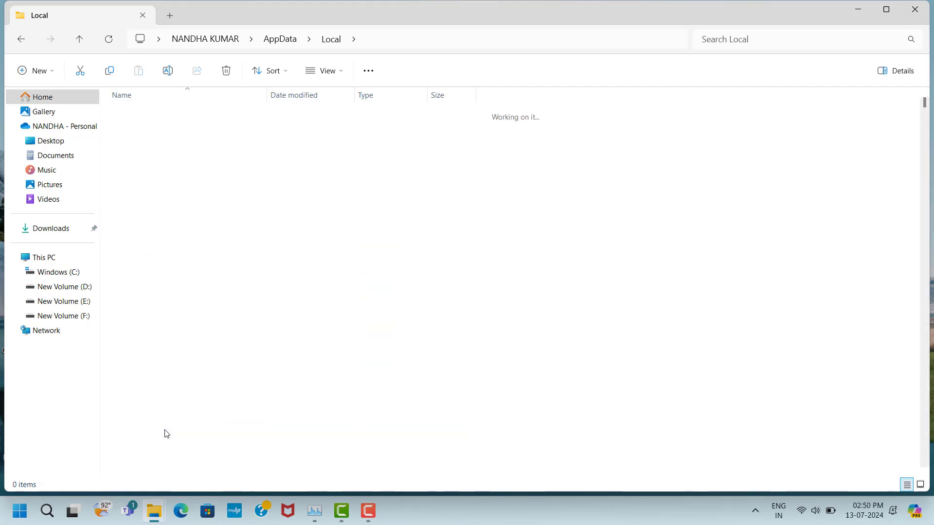
Step: Select every item in the AppData Local Temp folder and bring up the actions for the selection
click(204, 118)
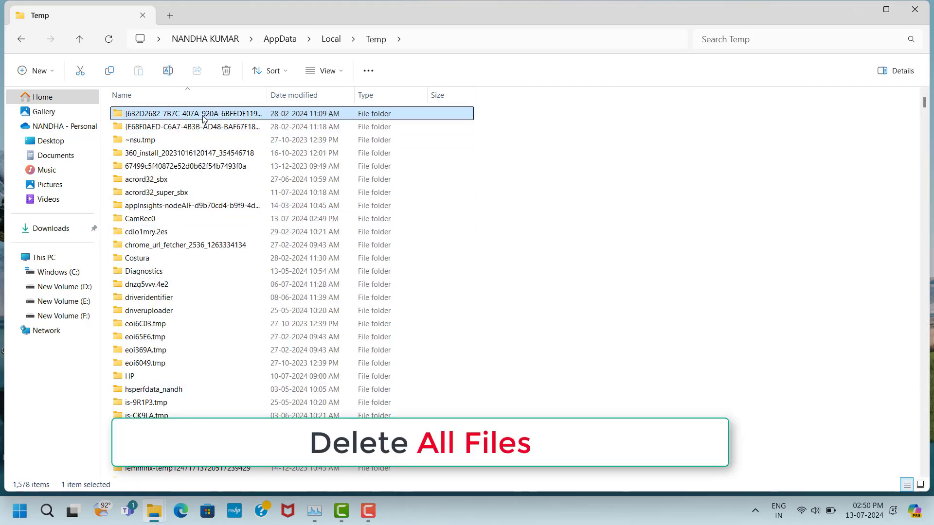
key(ctrl+a)
right_click(204, 118)
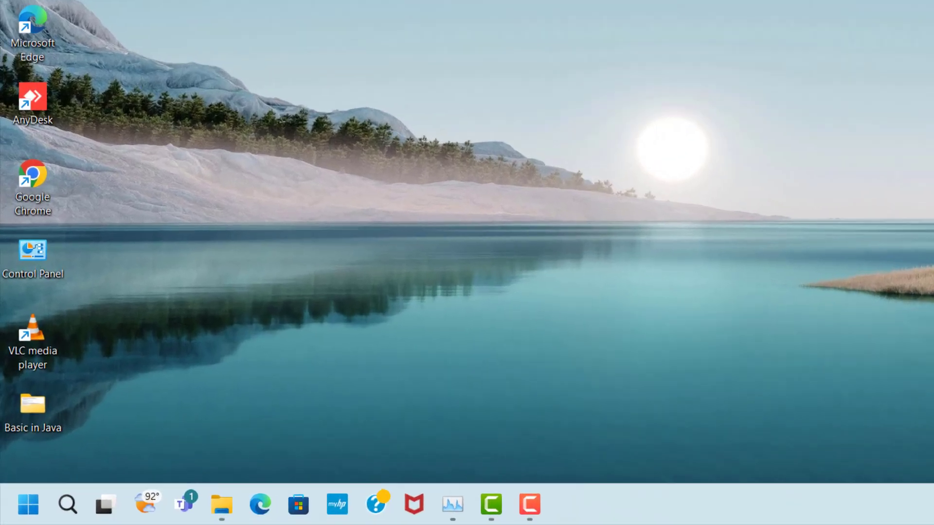
Step: Open the Windows Temp folder by running temp
key(super+r)
text(temp)
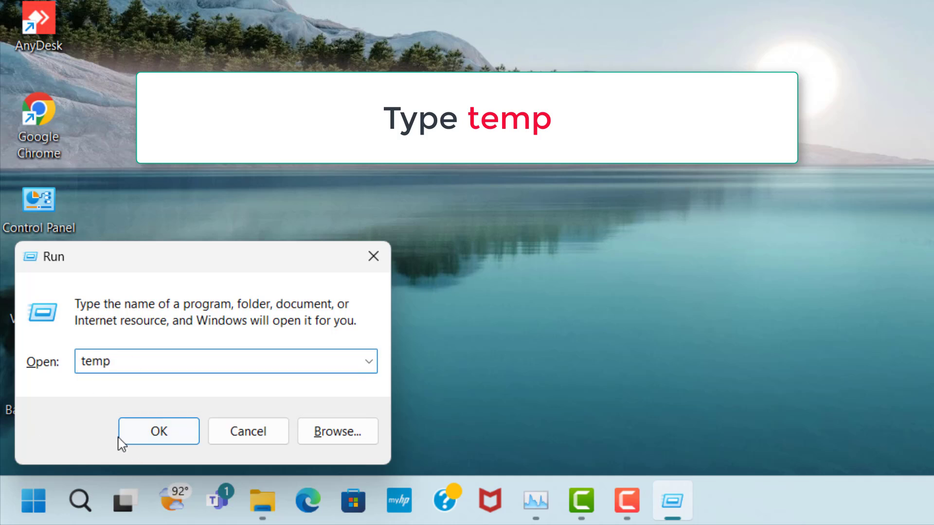
click(186, 442)
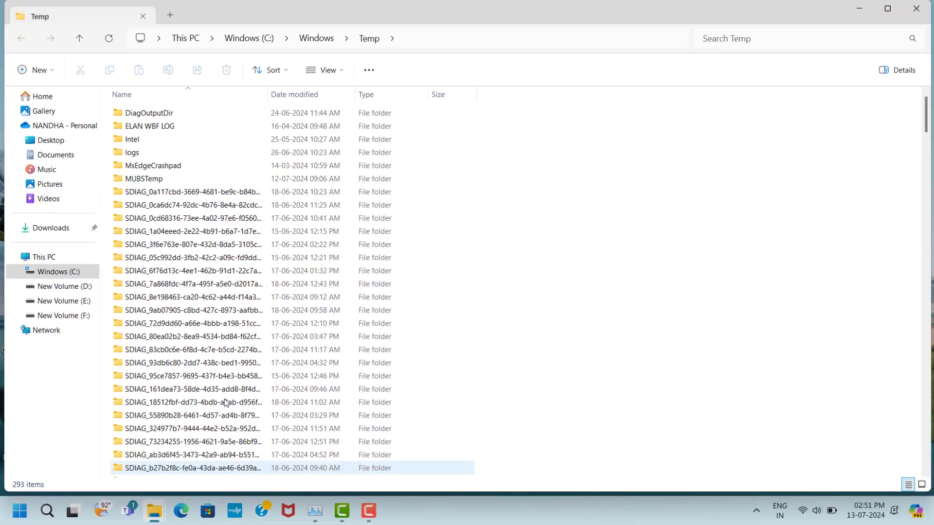
Step: Select every item in the Windows Temp folder and bring up the actions for the selection
click(262, 115)
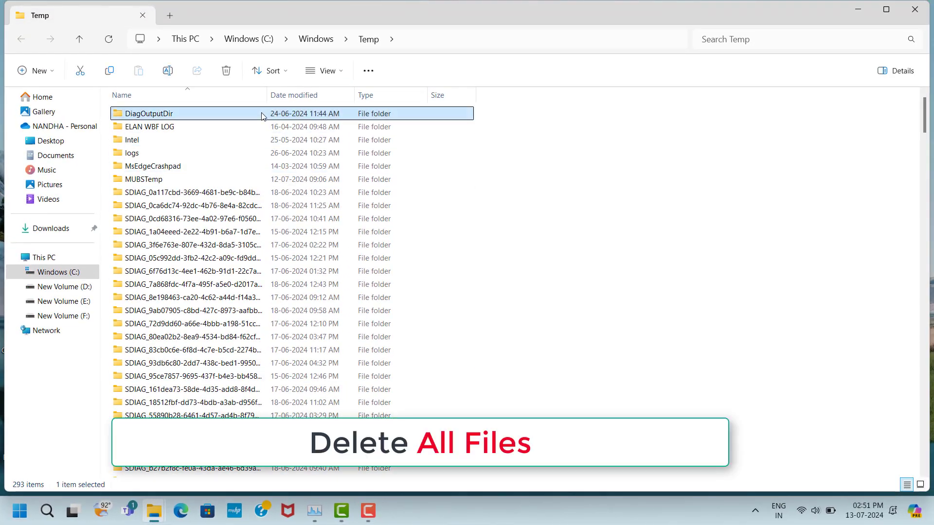
key(ctrl+a)
right_click(261, 116)
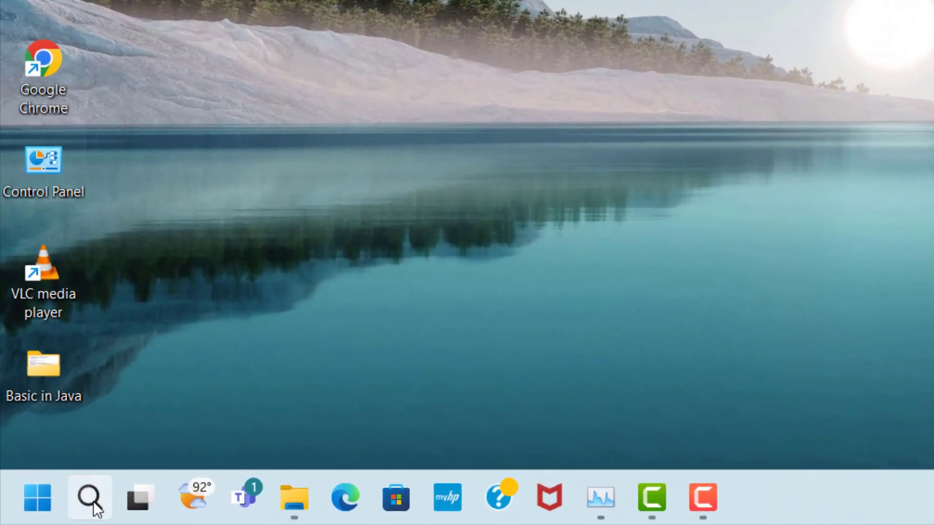
Step: Search Windows for "check for updates" and open the Windows Update settings
click(90, 499)
text(c)
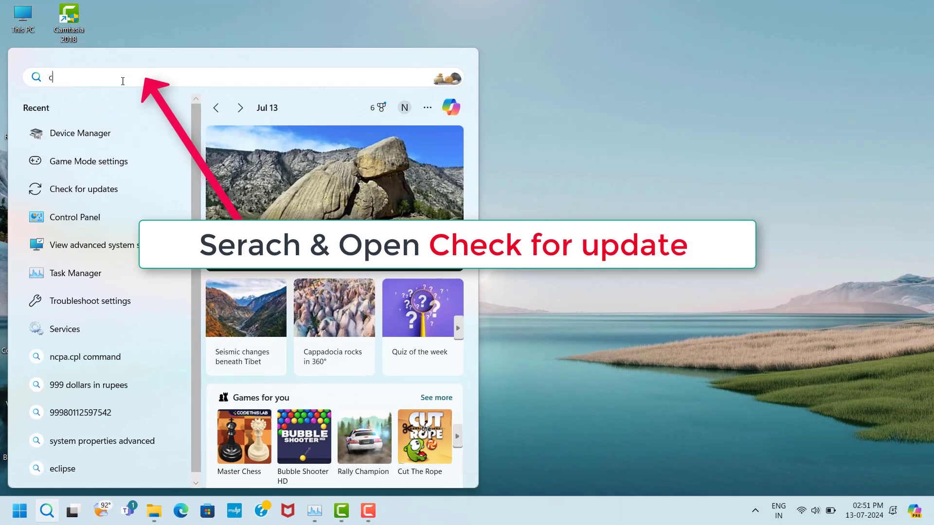
text(he)
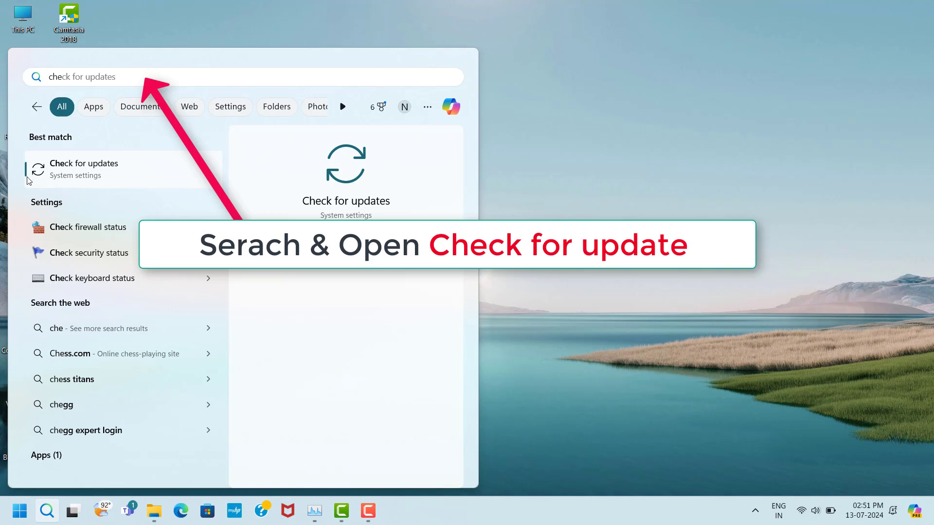
click(139, 170)
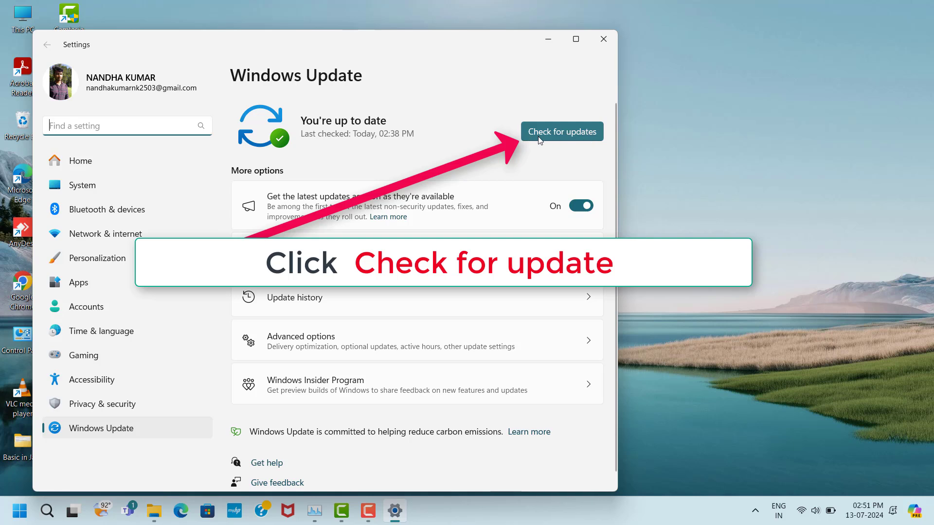
Step: Start a check for Windows updates and close Settings
click(538, 139)
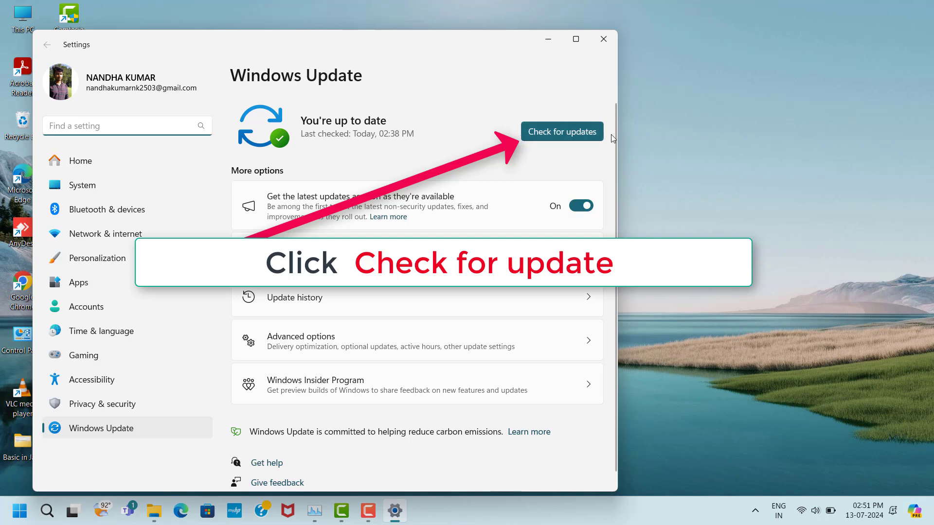
click(549, 135)
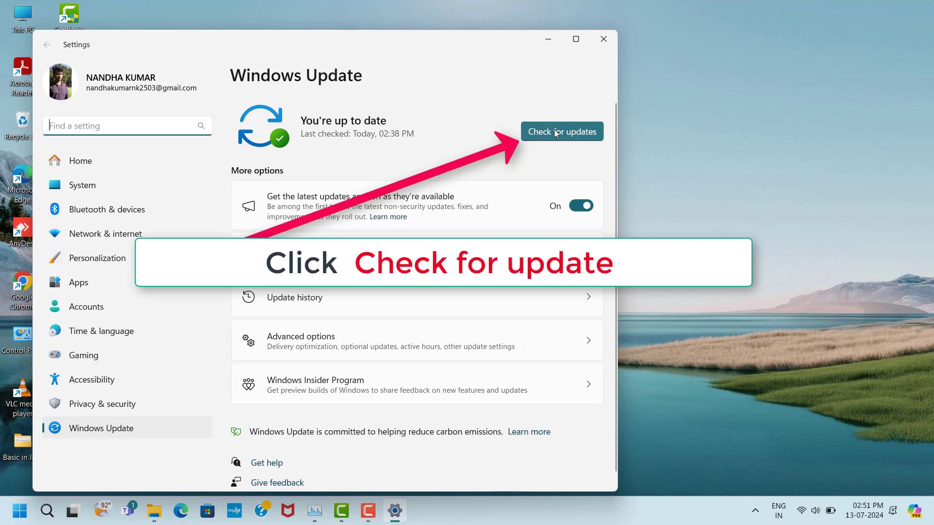
click(557, 133)
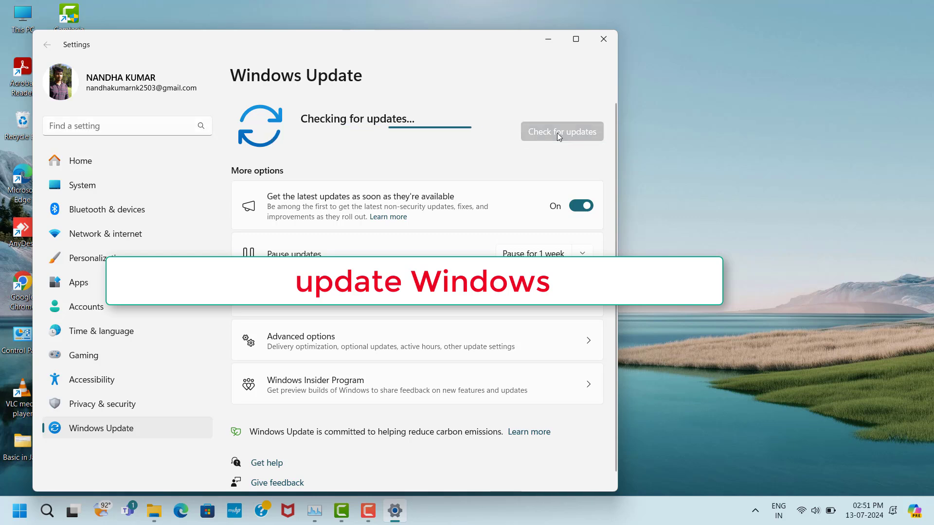
click(602, 34)
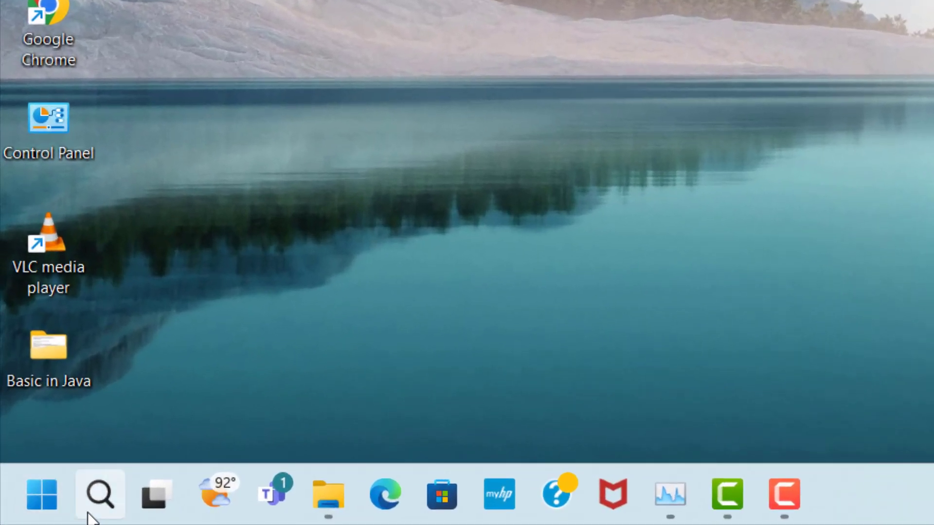
Step: Search Windows for the Game Mode settings, open them, and turn Game Mode on
click(92, 509)
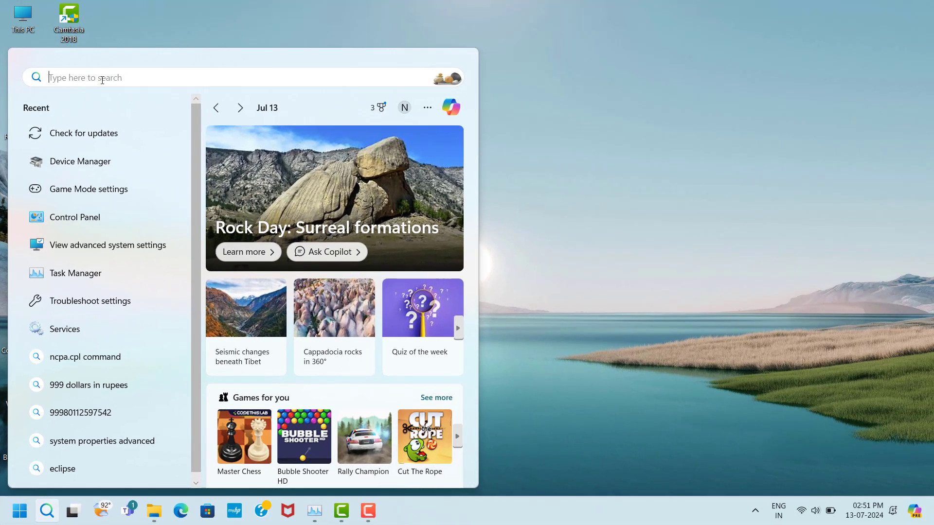
text(game )
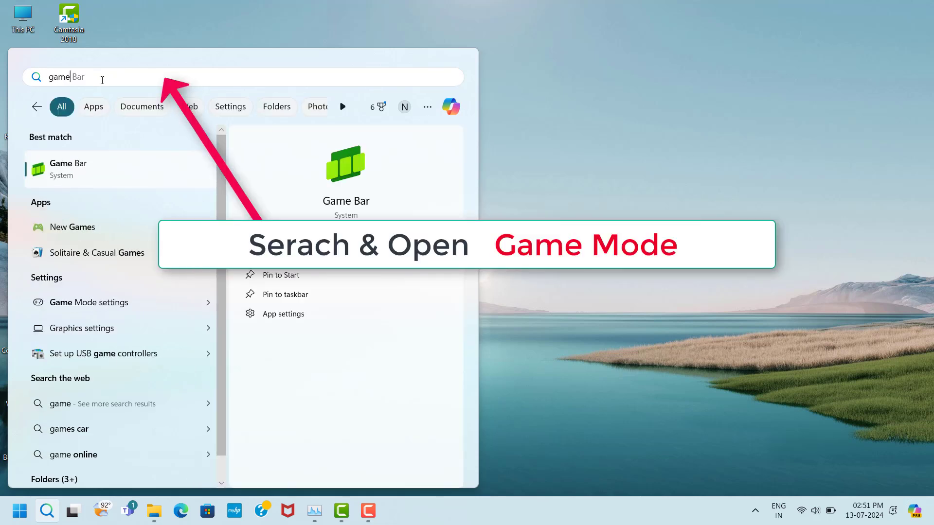
text(m)
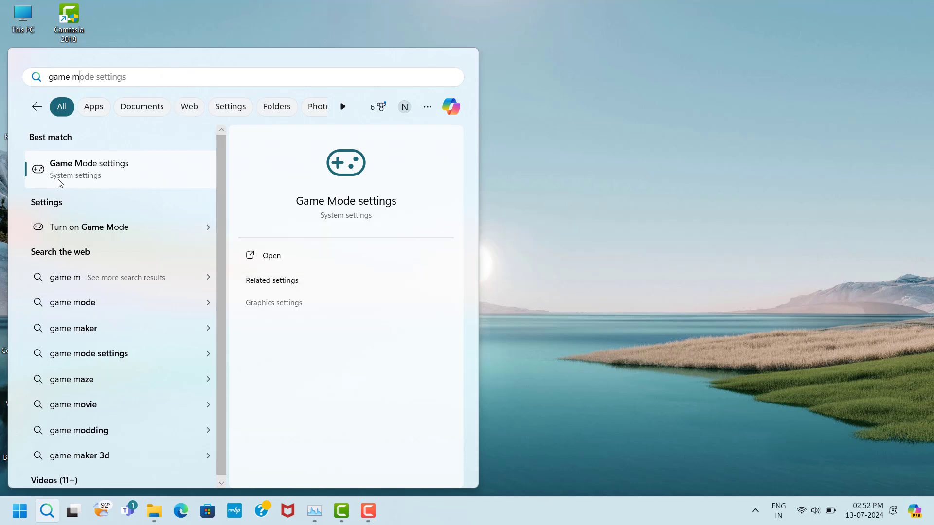
click(155, 182)
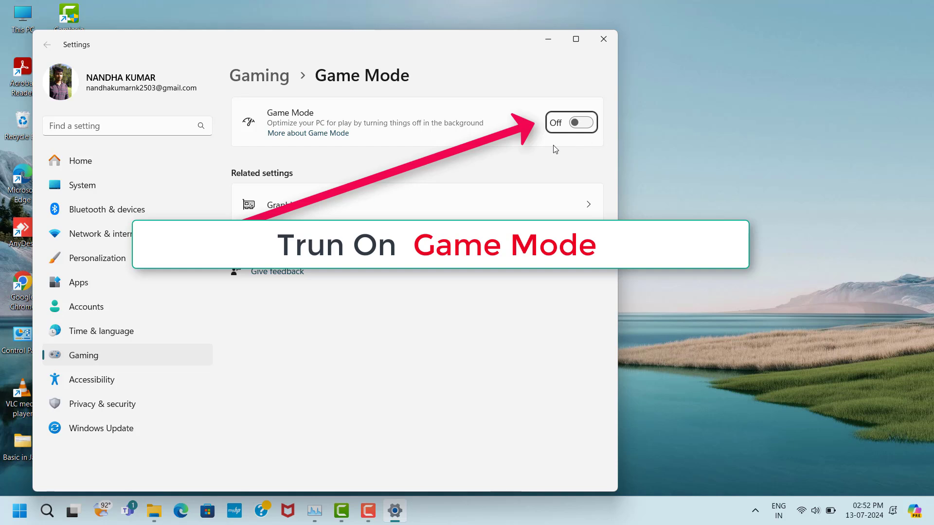
click(590, 125)
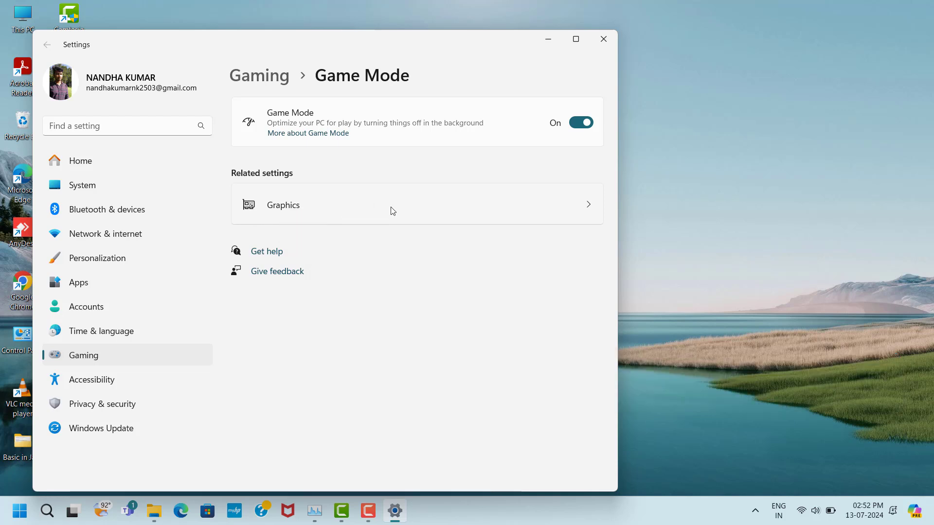
Step: Open the default graphics settings with the optimizations for windowed games, and close Settings
click(418, 214)
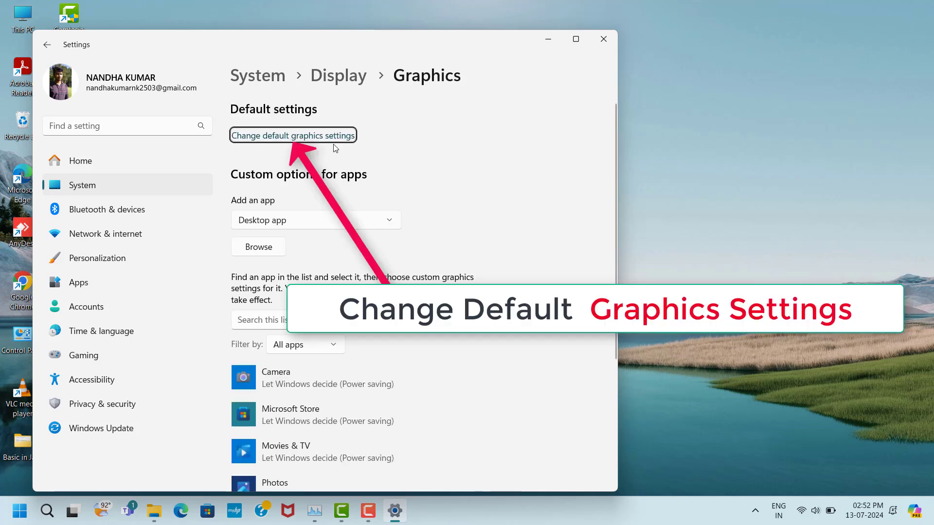
click(248, 138)
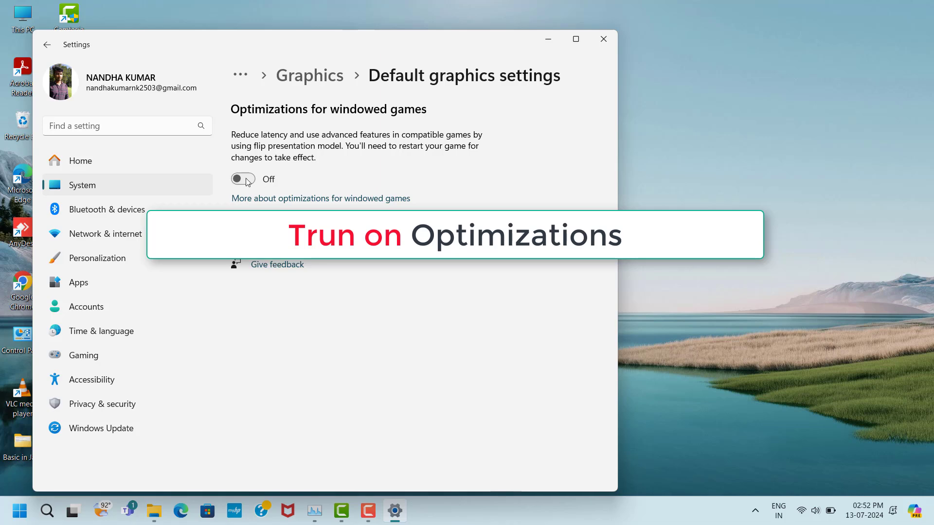
click(603, 39)
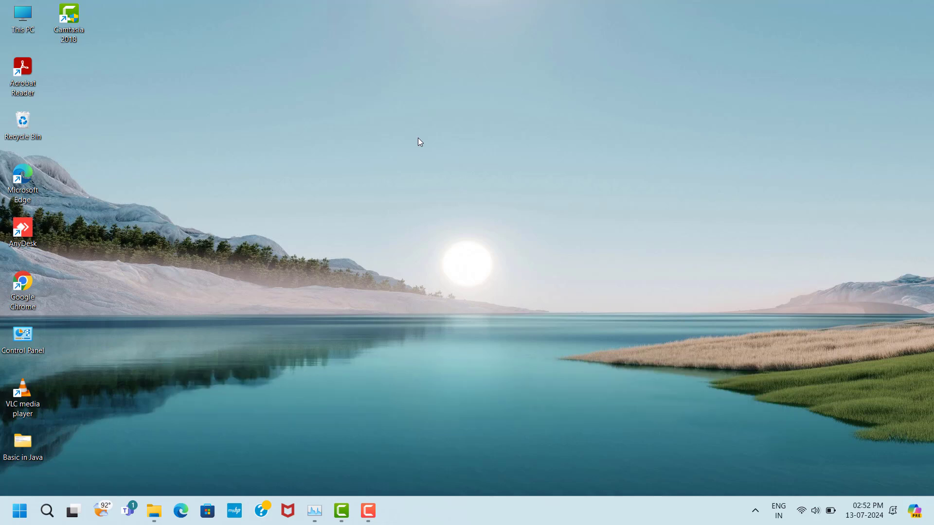
Step: Switch to Google Chrome and search Google for "directx setup"
double_click(33, 279)
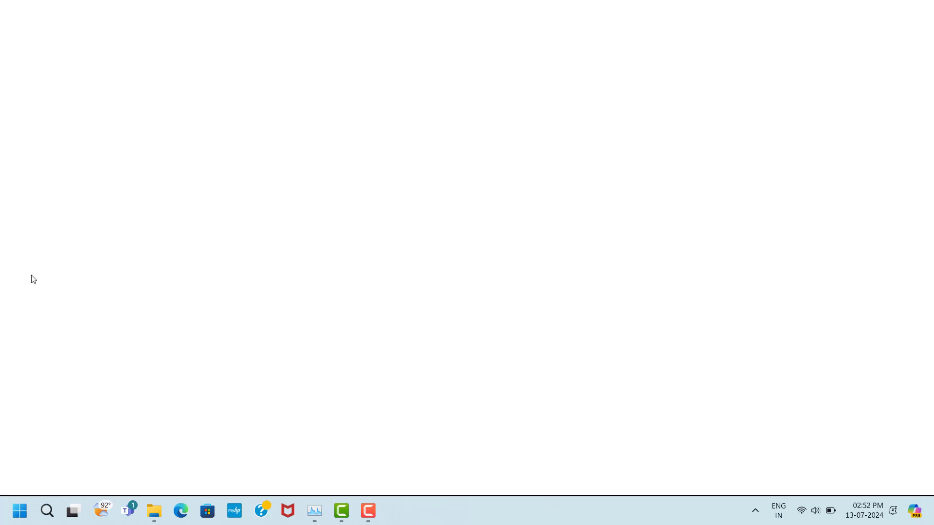
click(337, 268)
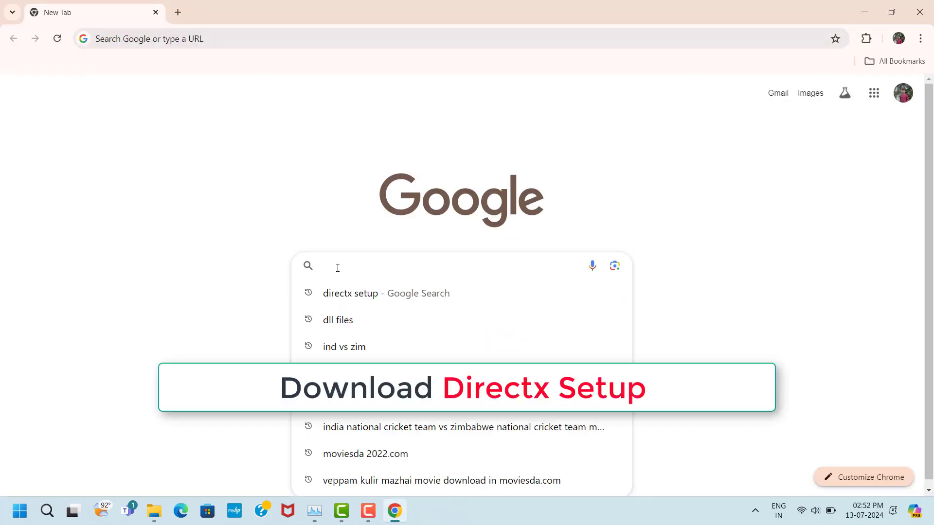
text(di)
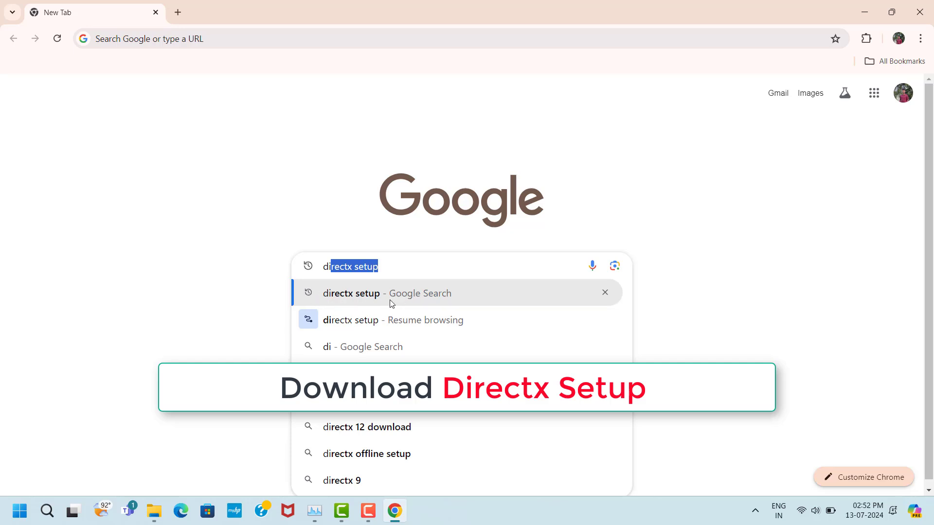
click(360, 295)
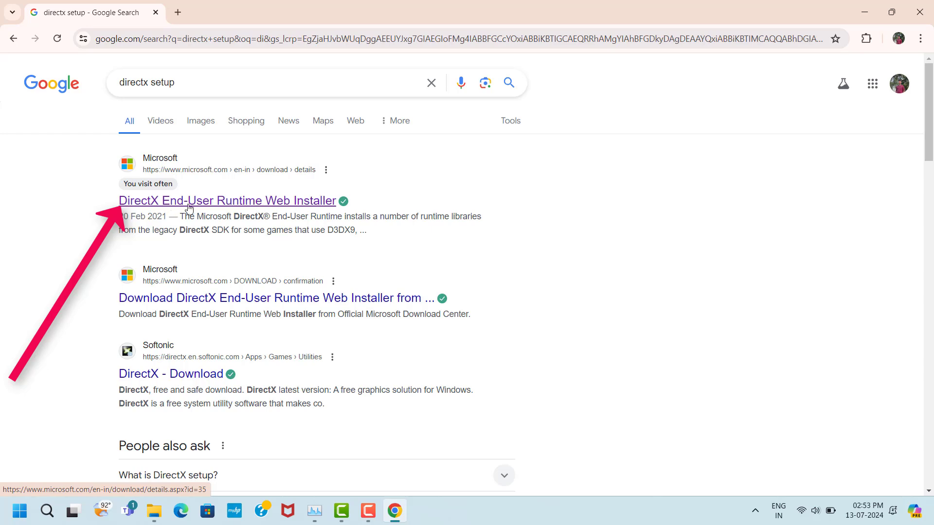
Step: Open Microsoft's DirectX End-User Runtime Web Installer page from the search results and download the English installer
click(265, 204)
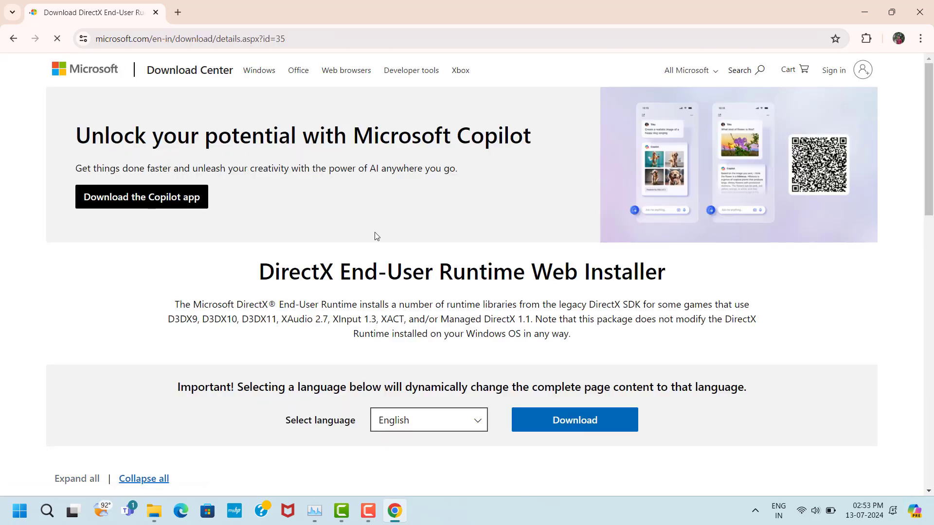
scroll(499, 237, down, 5)
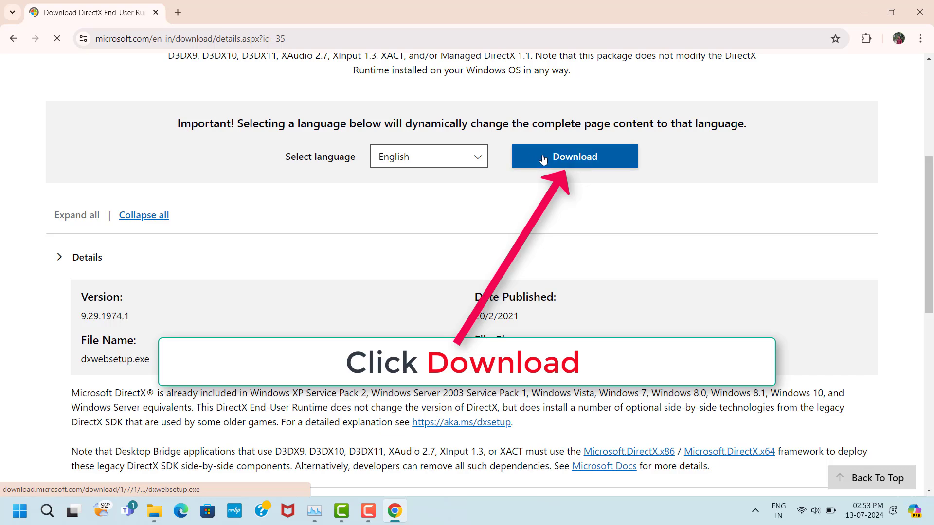
click(615, 160)
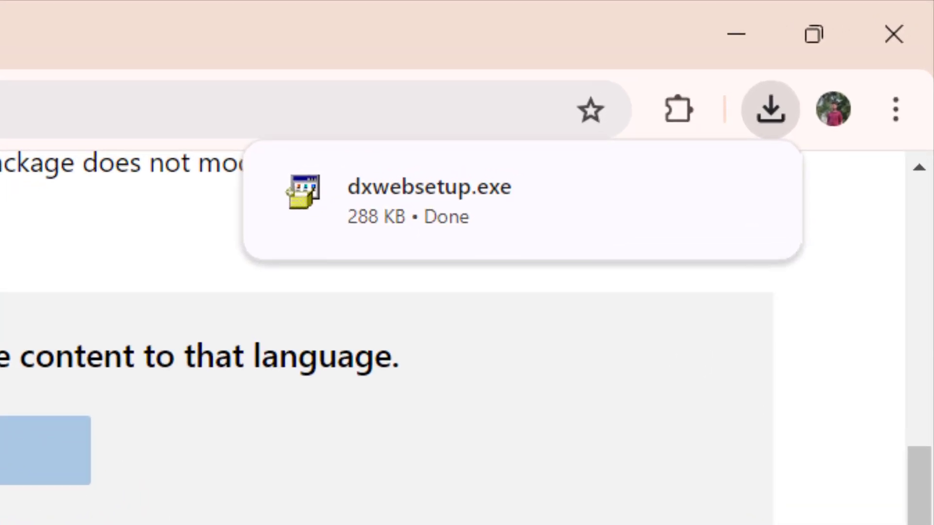
Step: Run the downloaded dxwebsetup.exe, accept the license agreement, and proceed through the DirectX setup wizard
mouse_move(875, 85)
click(746, 199)
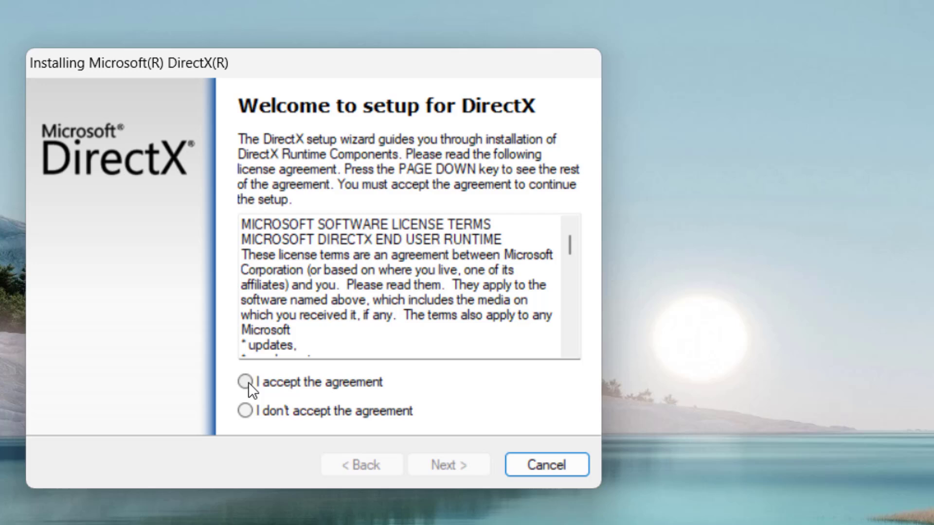
click(245, 383)
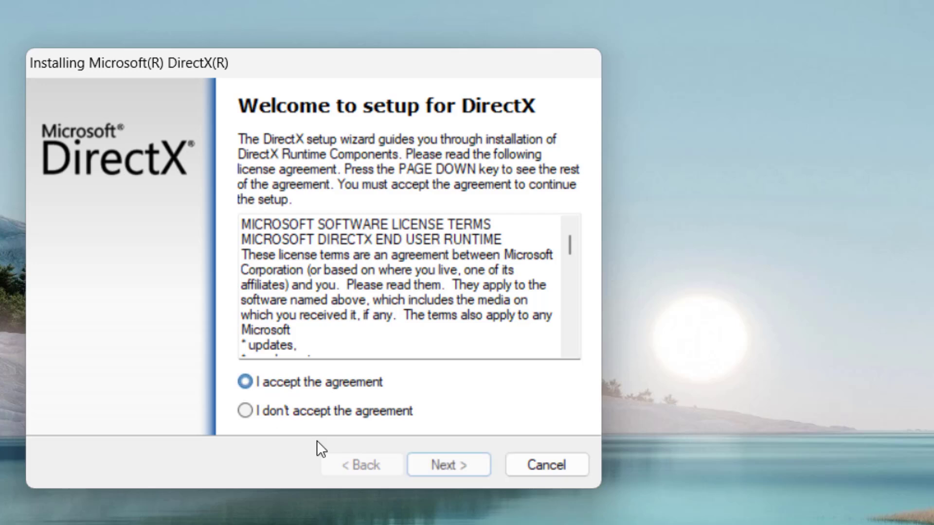
click(442, 470)
click(450, 466)
click(448, 465)
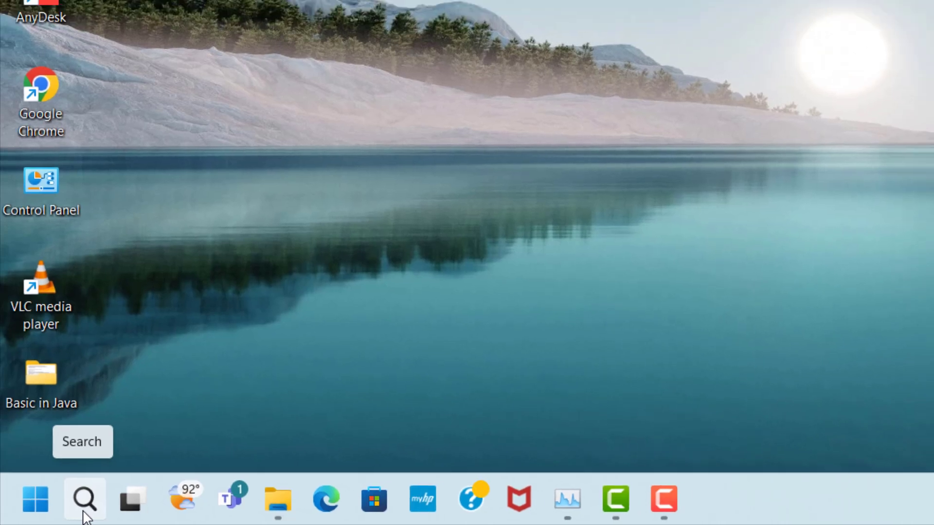
Step: Search Windows for Device Manager, open it, and expand the Display adapters category
click(90, 509)
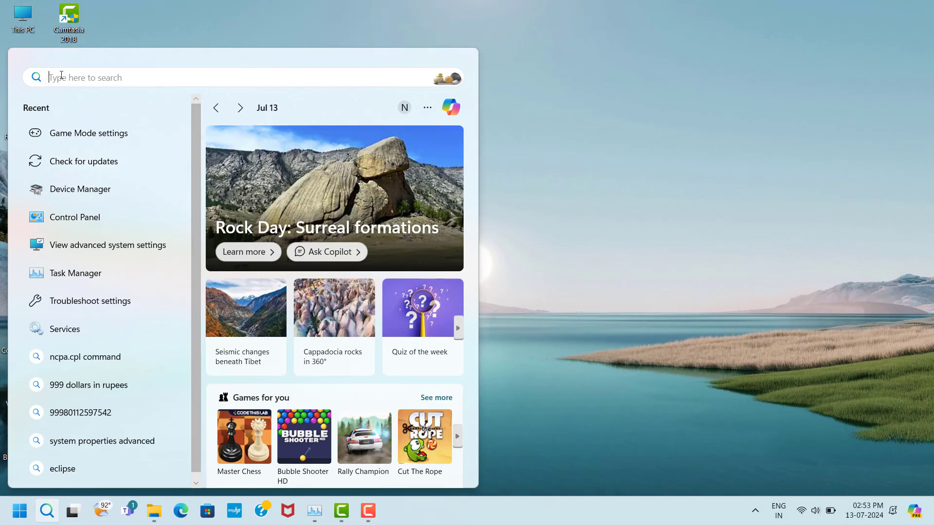
text(dev)
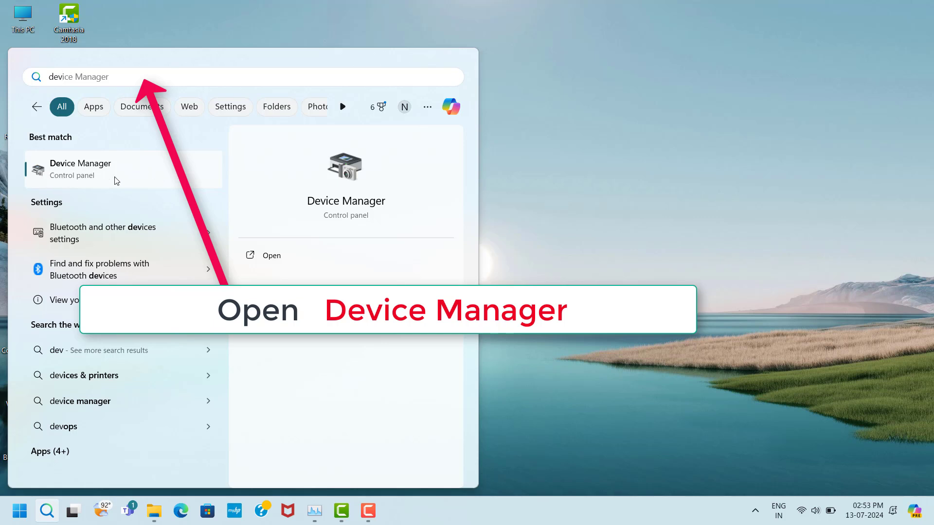
click(140, 173)
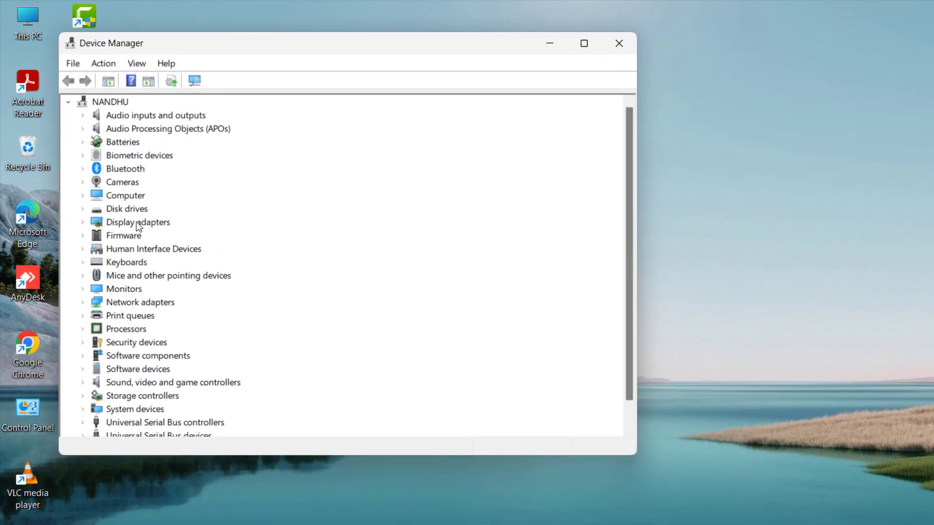
click(137, 222)
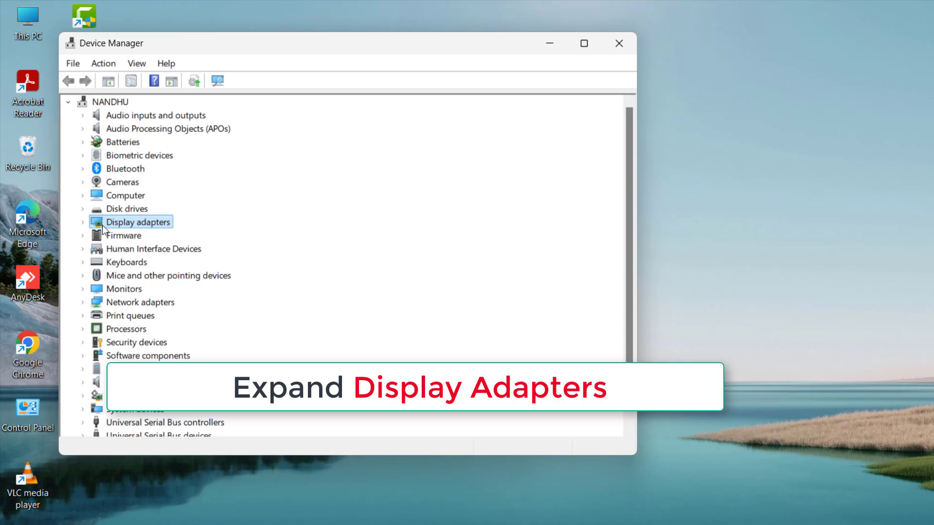
click(83, 222)
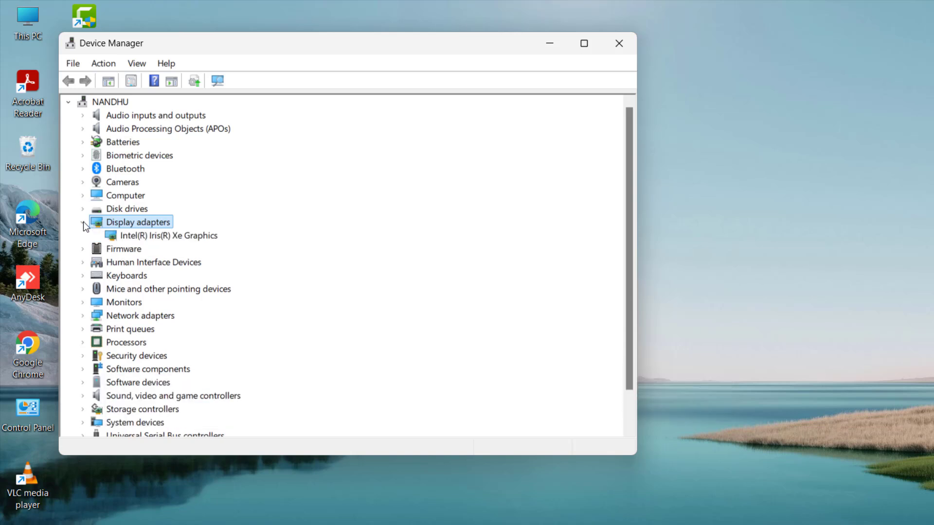
Step: Update the Intel(R) Iris(R) Xe Graphics driver manually, installing the Intel(R) Iris(R) Xe Graphics model from the list of drivers available on the computer
click(122, 237)
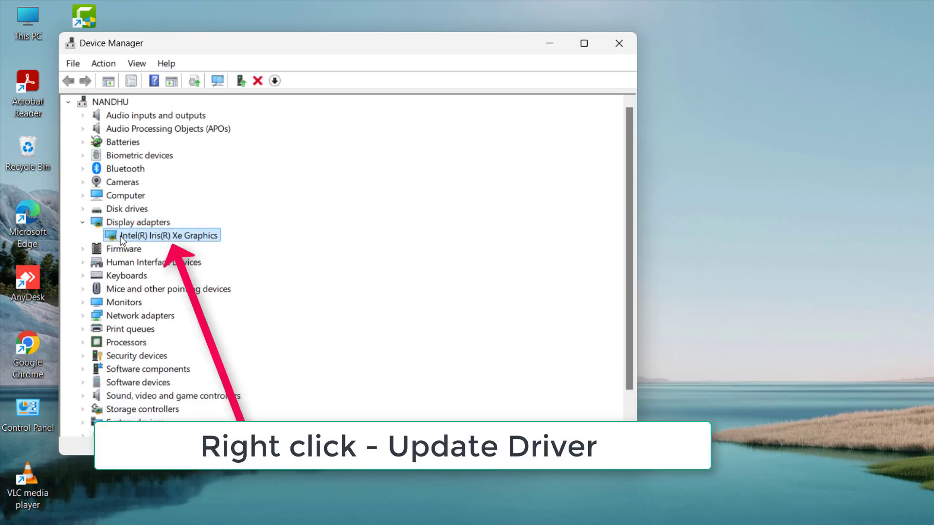
right_click(193, 240)
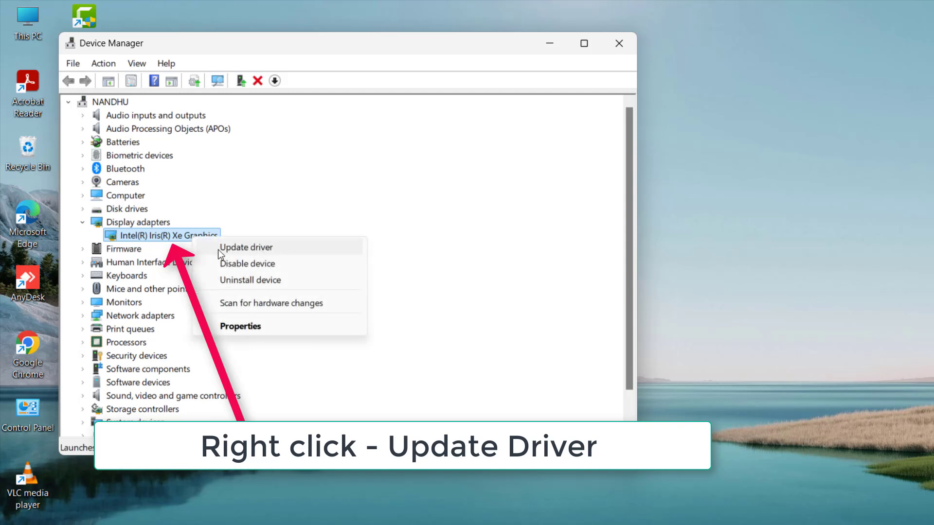
click(268, 249)
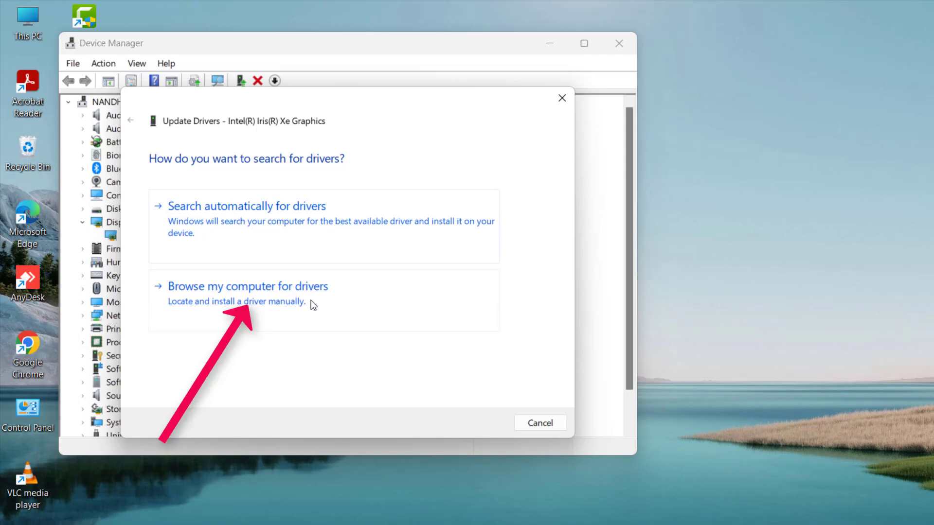
click(211, 290)
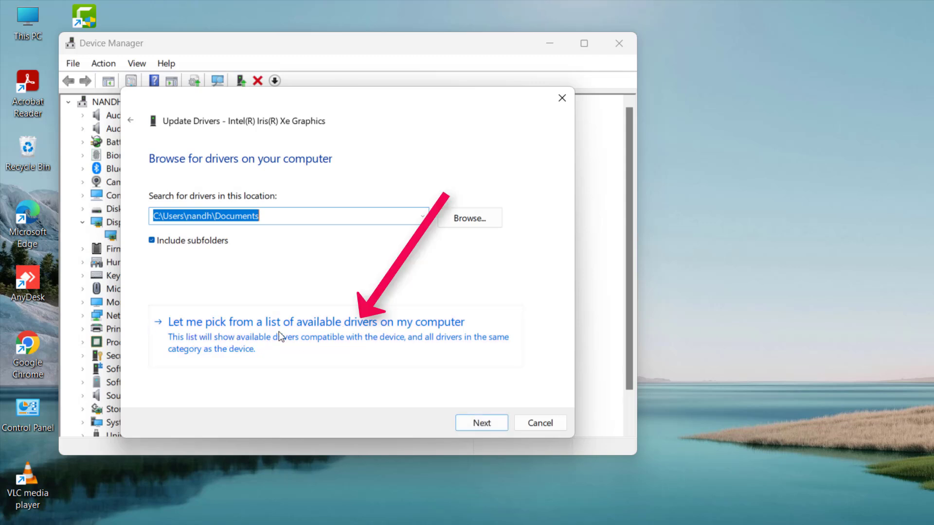
click(349, 333)
click(174, 287)
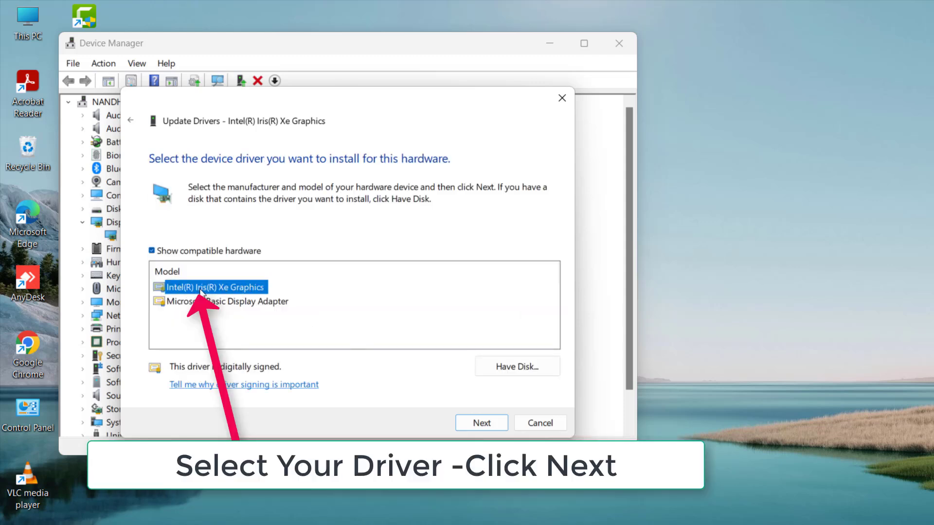
click(489, 423)
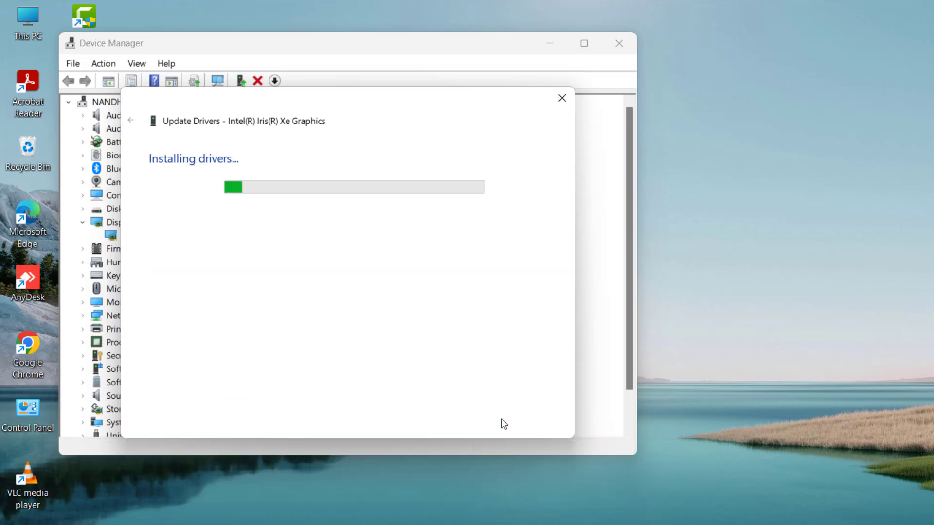